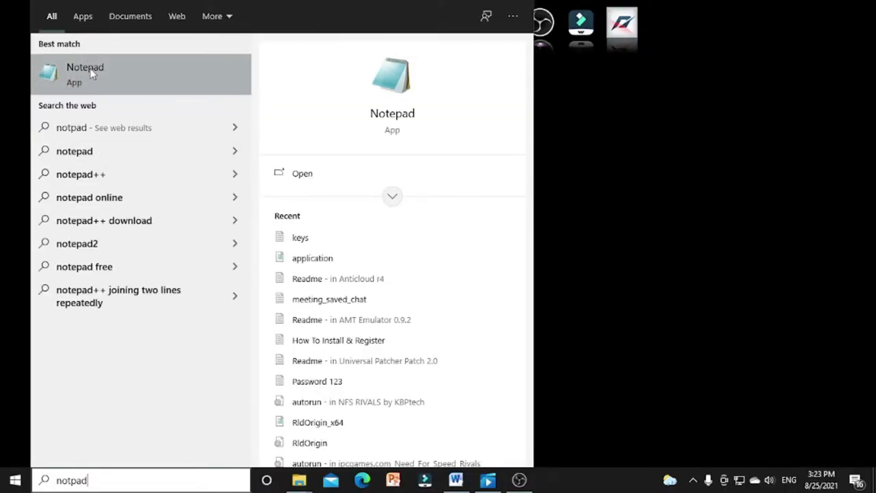
# Launch Notepad from the Start search's best-match result
pyautogui.click(115, 80)
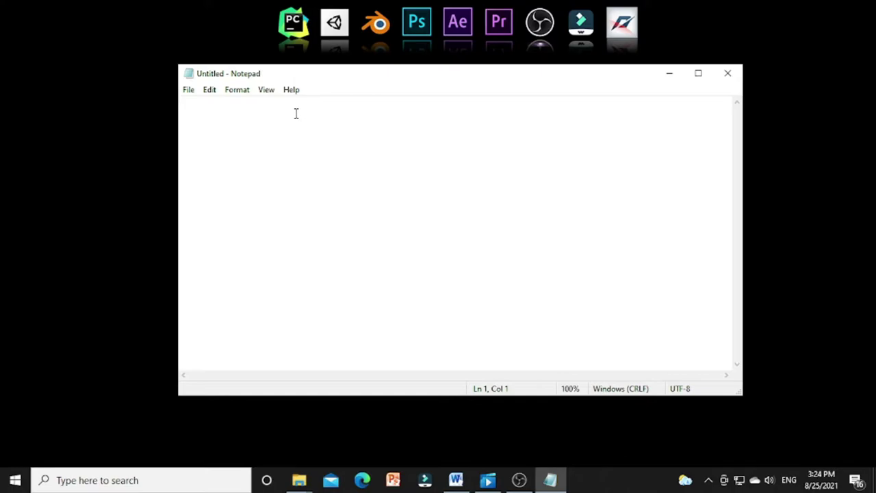
# Paste the four-line text-to-speech VBScript and save it to the Desktop as speking.vbs
pyautogui.rightClick(195, 111)
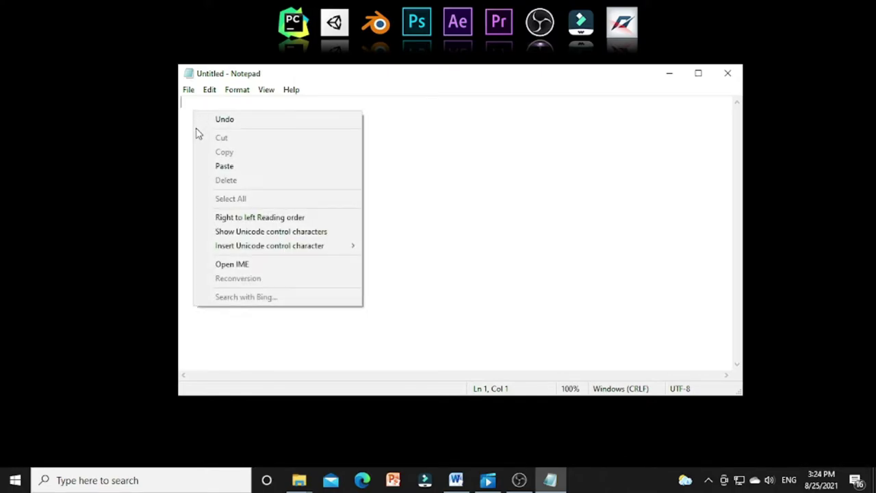
pyautogui.click(224, 166)
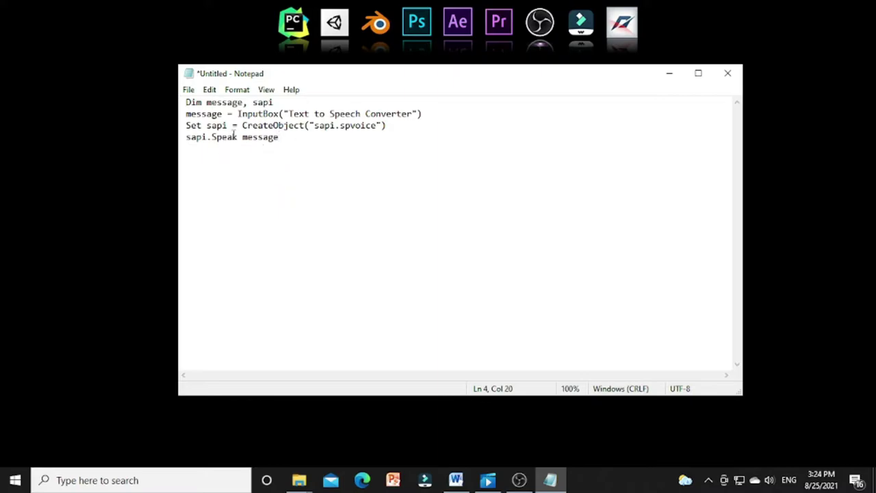
pyautogui.click(187, 91)
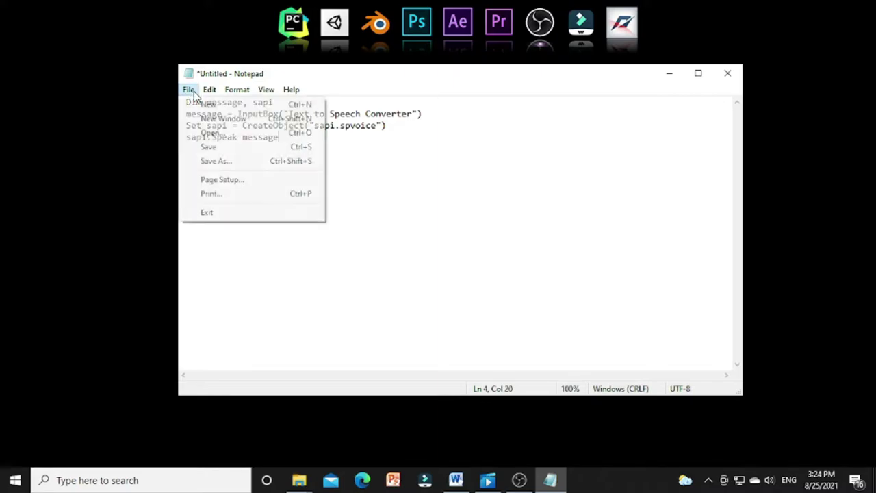
pyautogui.click(213, 163)
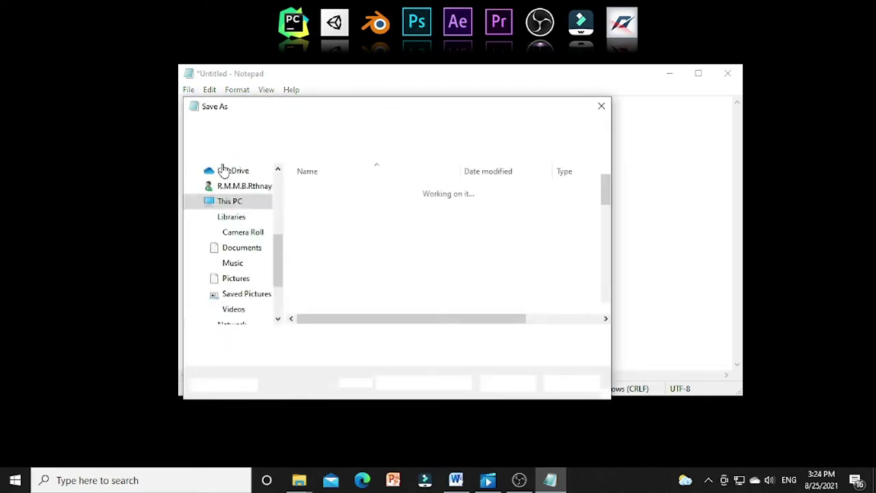
pyautogui.click(229, 192)
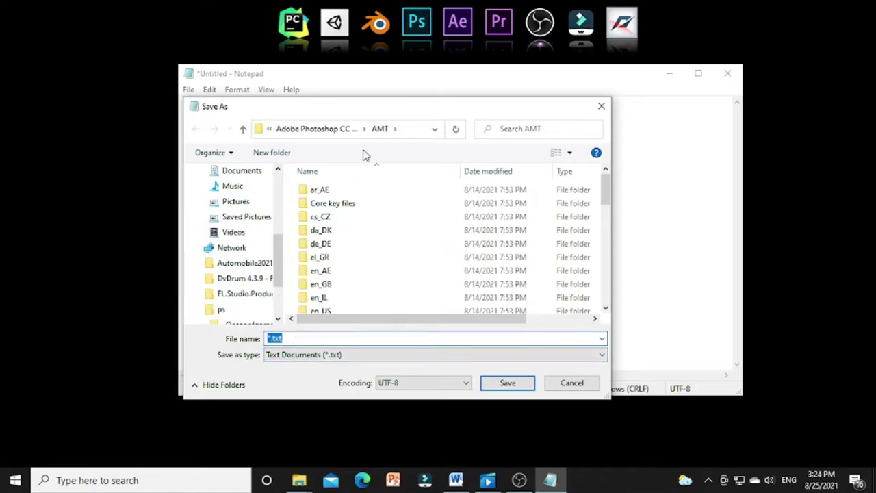
pyautogui.write('speking')
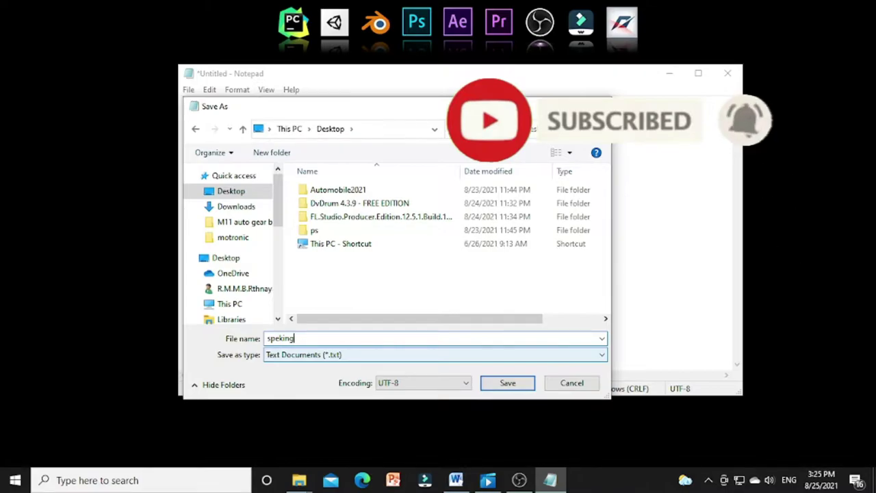
pyautogui.write('.vb')
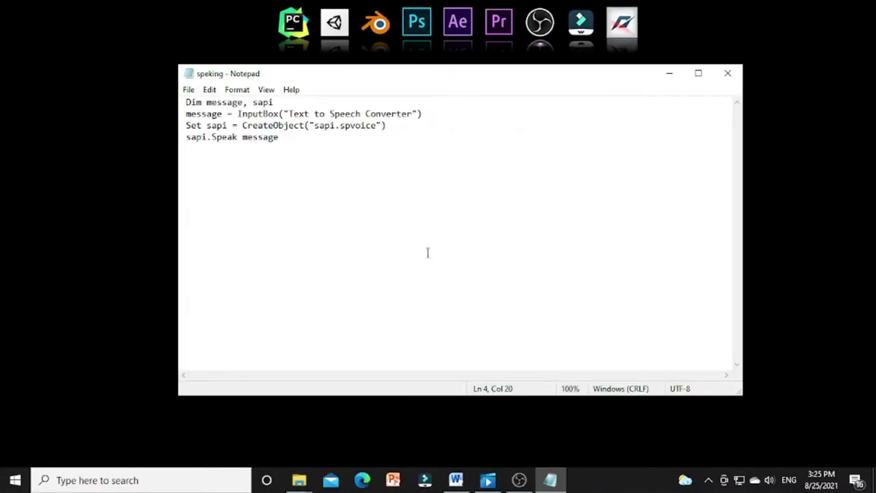
# Minimize Notepad and move the speking icon onto the desktop wallpaper
pyautogui.click(670, 73)
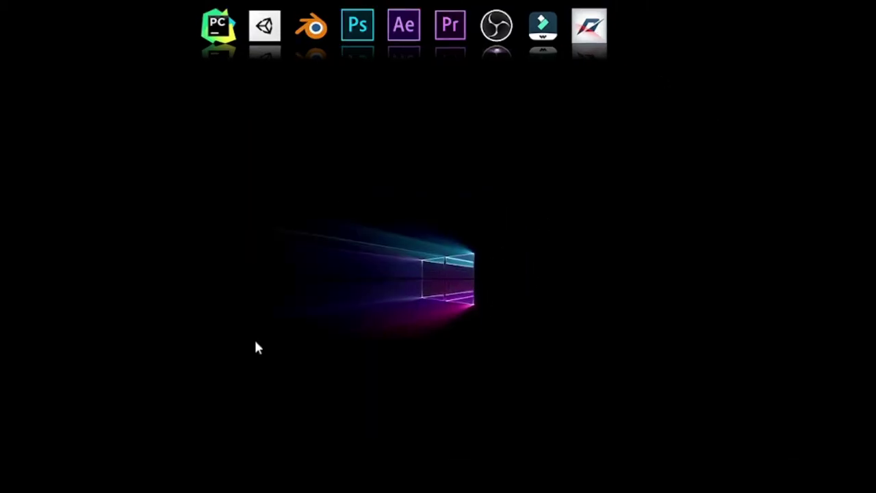
pyautogui.moveTo(6, 233); pyautogui.dragTo(350, 276)
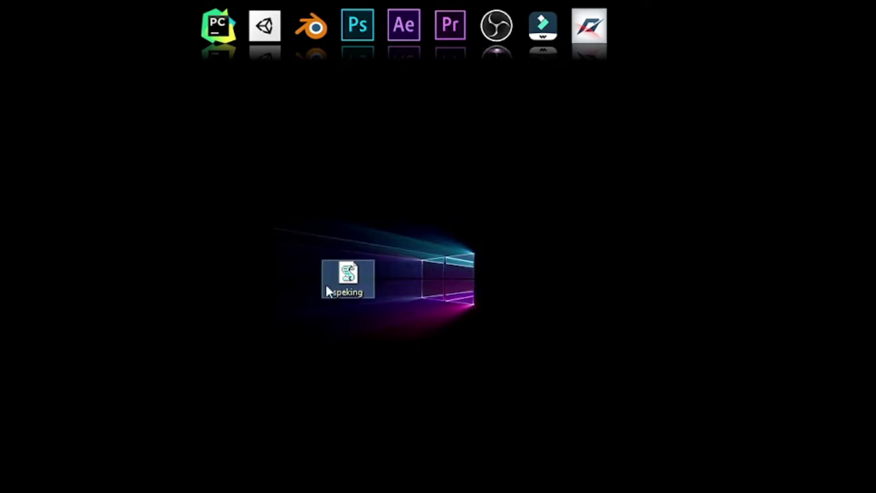
pyautogui.moveTo(346, 293); pyautogui.dragTo(406, 293)
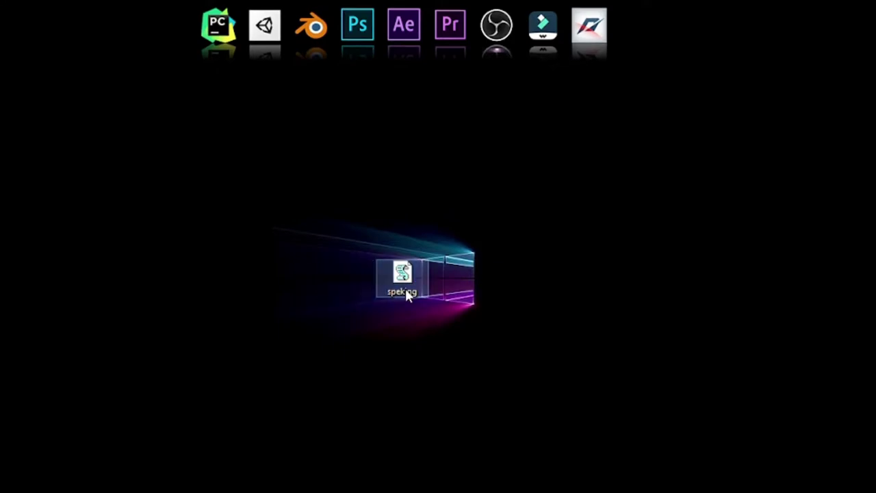
# Run speking and have it speak 'hi iam a tec thamindu studio'
pyautogui.doubleClick(406, 291)
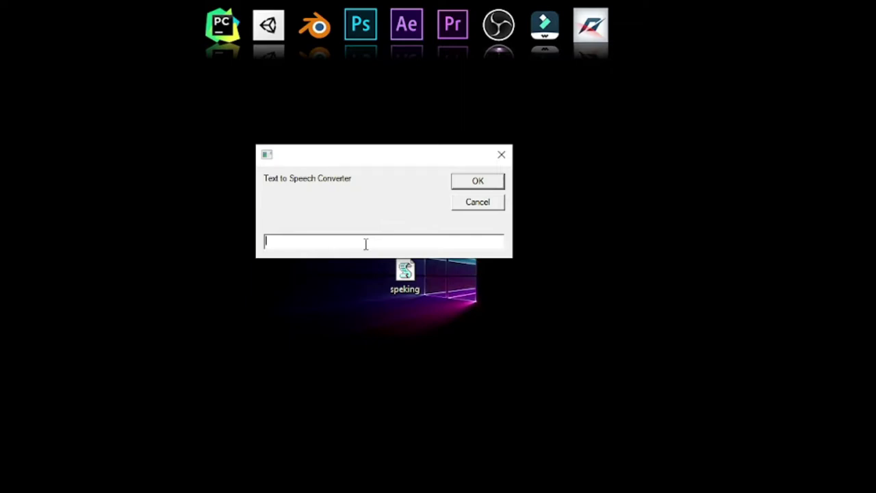
pyautogui.write('hi iam')
pyautogui.write('a tec thamin')
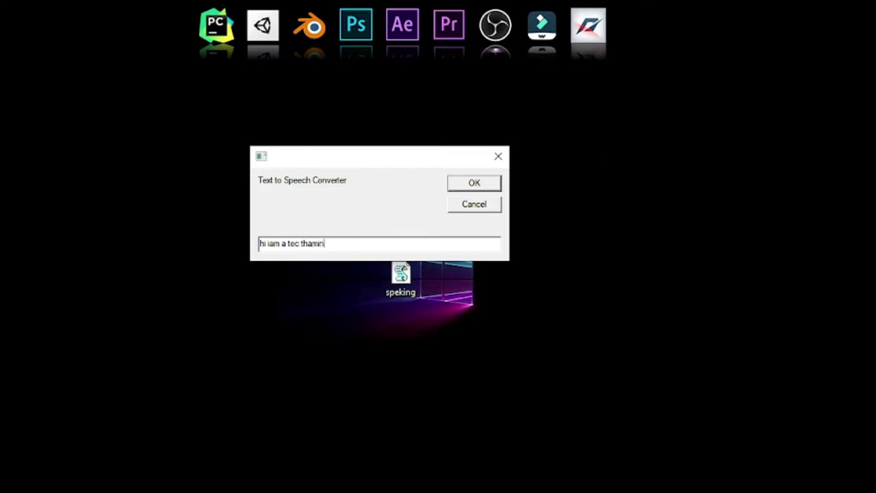
pyautogui.write('du studio')
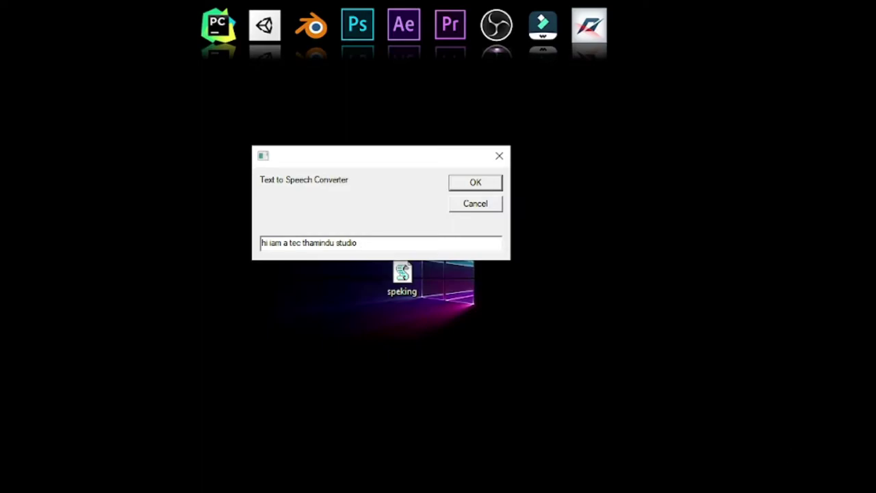
pyautogui.click(471, 186)
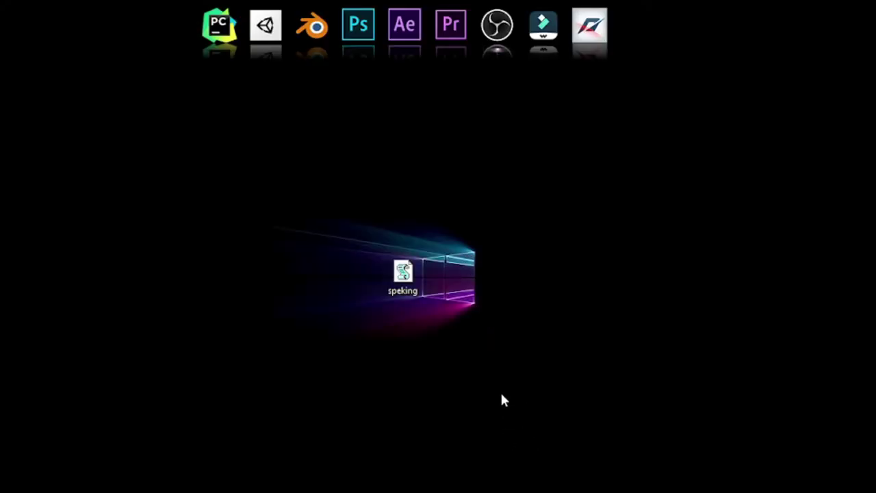
# Have speking say 'hello', then run it again to say 'subscribe like and comment'
pyautogui.write('hello')
pyautogui.click(473, 186)
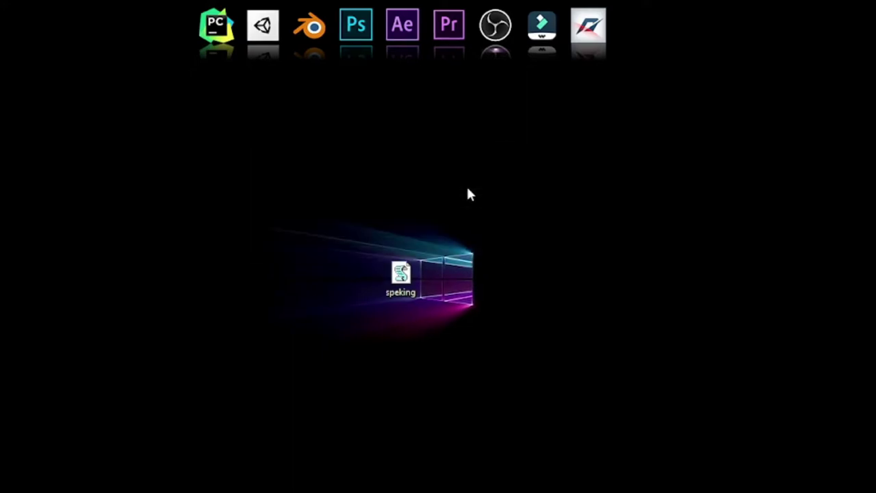
pyautogui.doubleClick(394, 286)
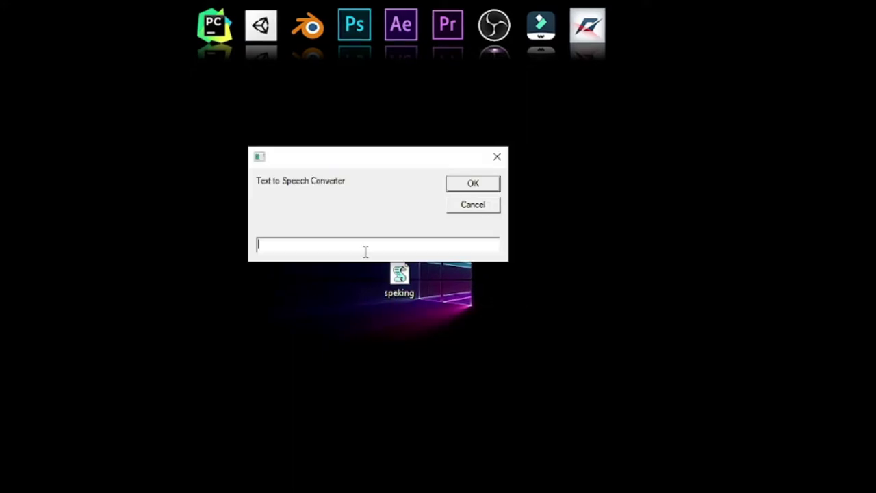
pyautogui.write('subscribe like')
pyautogui.write('and comment')
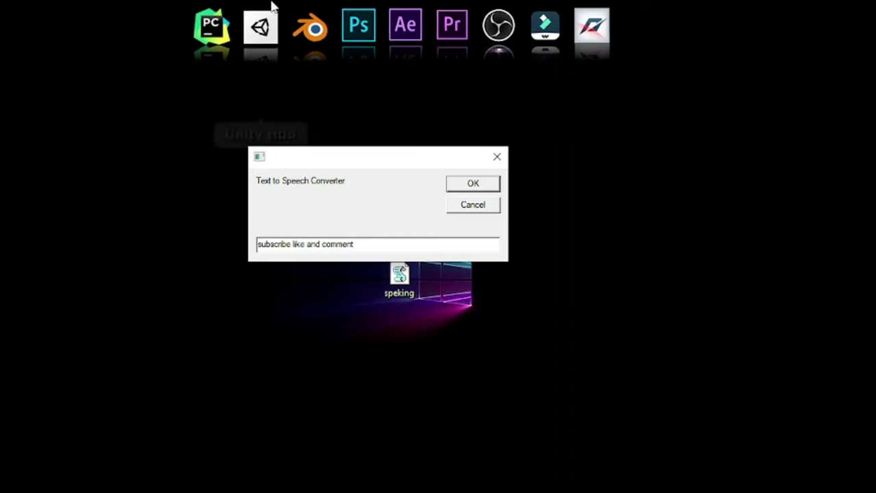
pyautogui.click(515, 162)
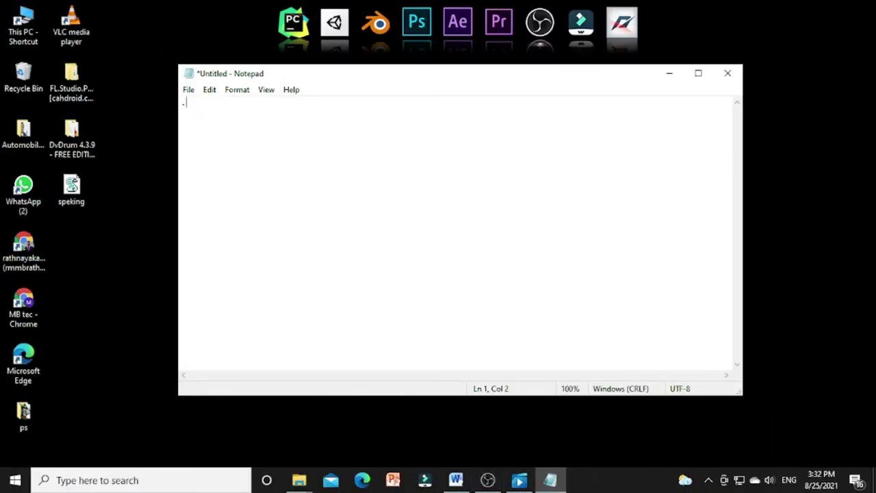
# Type .LOG into the new document, save it to the Desktop as diary.txt, and close it
pyautogui.write('OG')
pyautogui.click(188, 90)
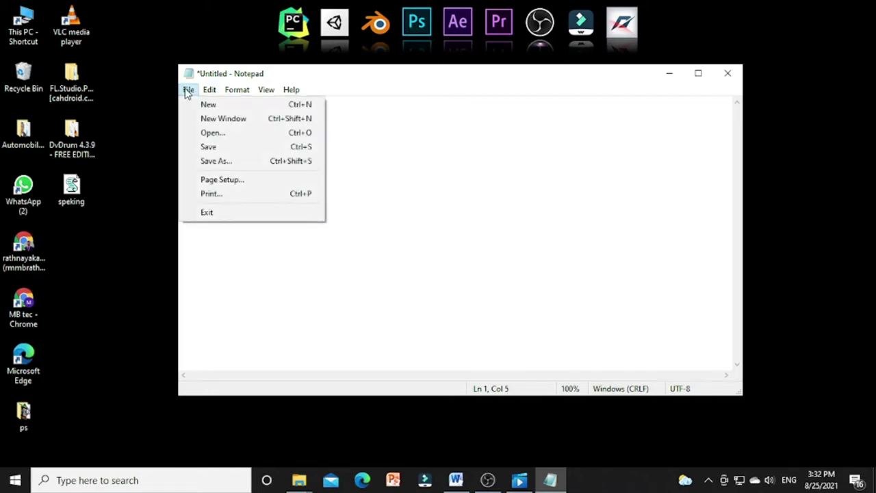
pyautogui.click(206, 160)
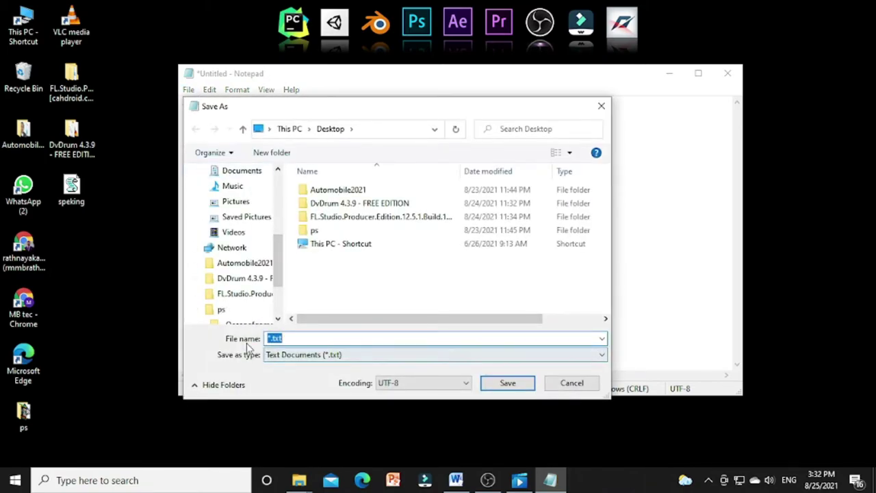
pyautogui.click(267, 338)
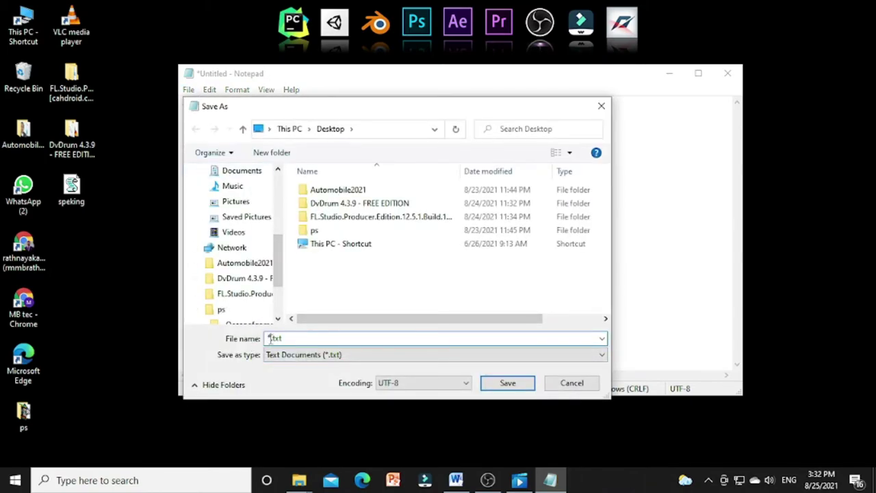
pyautogui.press('Delete')
pyautogui.press('Delete')
pyautogui.press('Delete')
pyautogui.write('diary.')
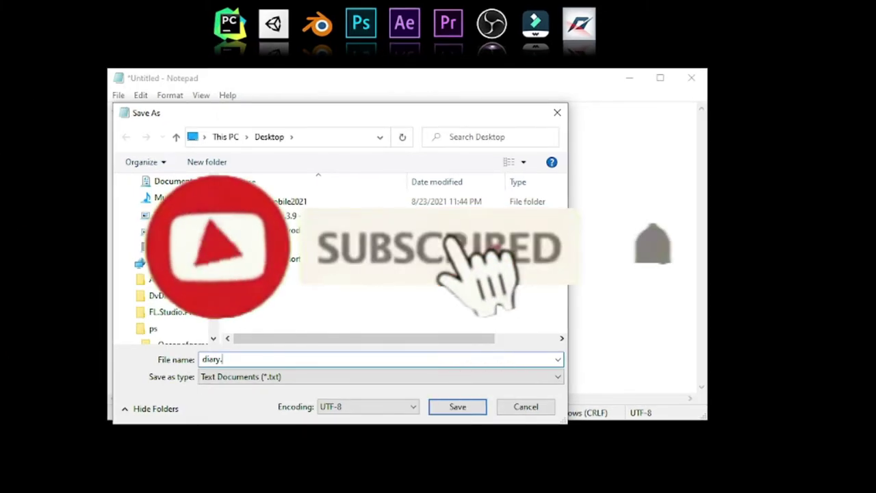
pyautogui.write('txt')
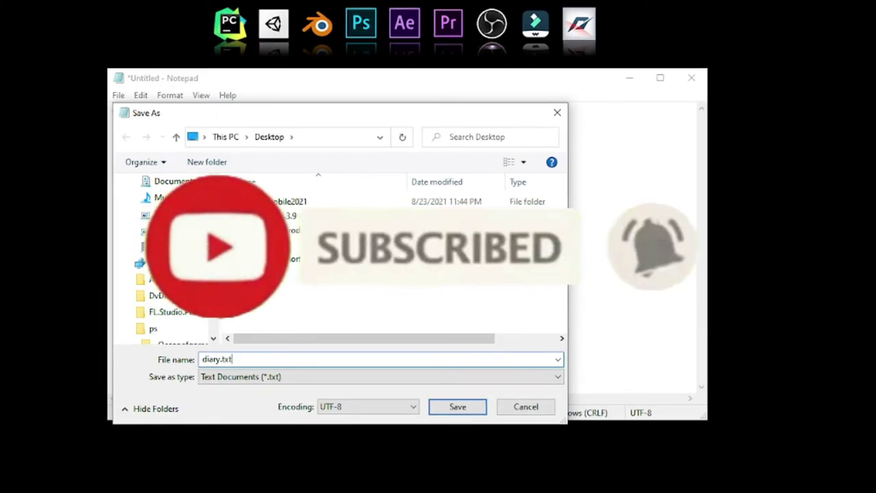
pyautogui.click(446, 409)
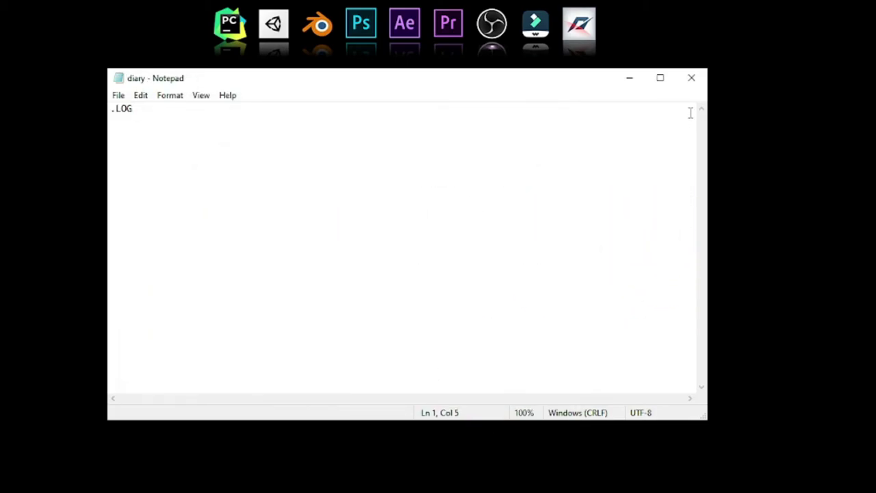
pyautogui.click(692, 81)
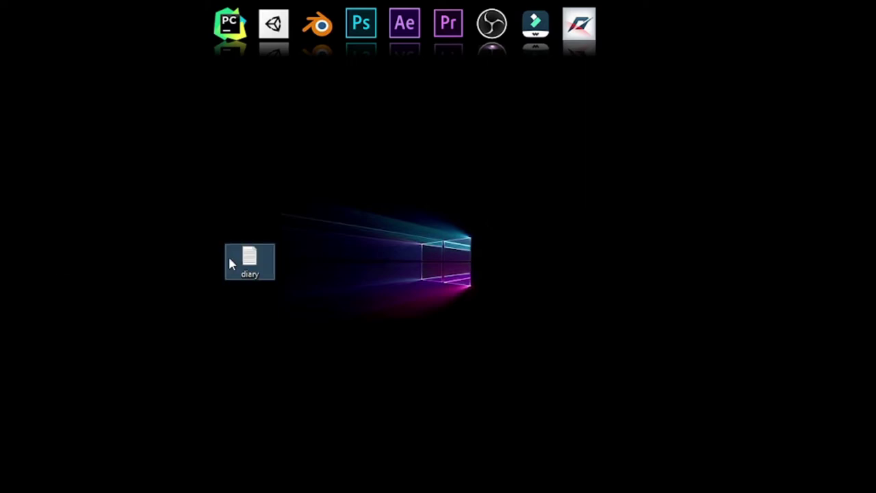
# Add a 'typing' entry to diary.txt and save it on closing
pyautogui.doubleClick(249, 264)
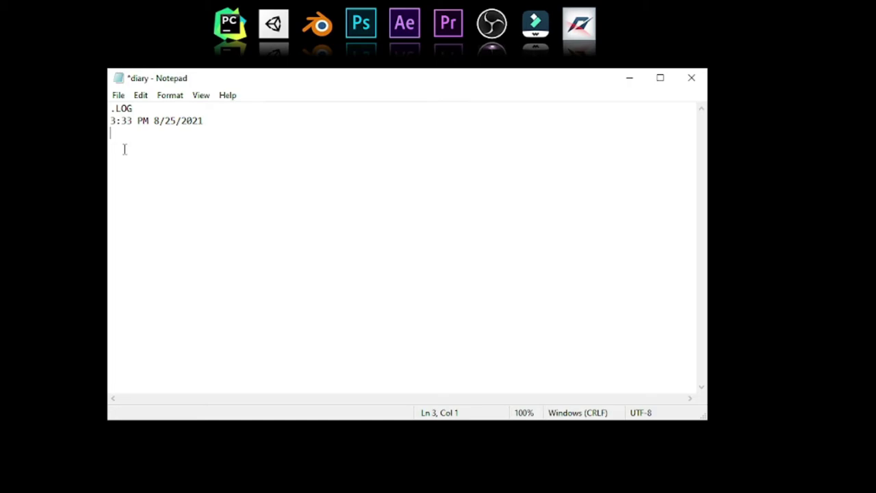
pyautogui.write('typi')
pyautogui.write('ng')
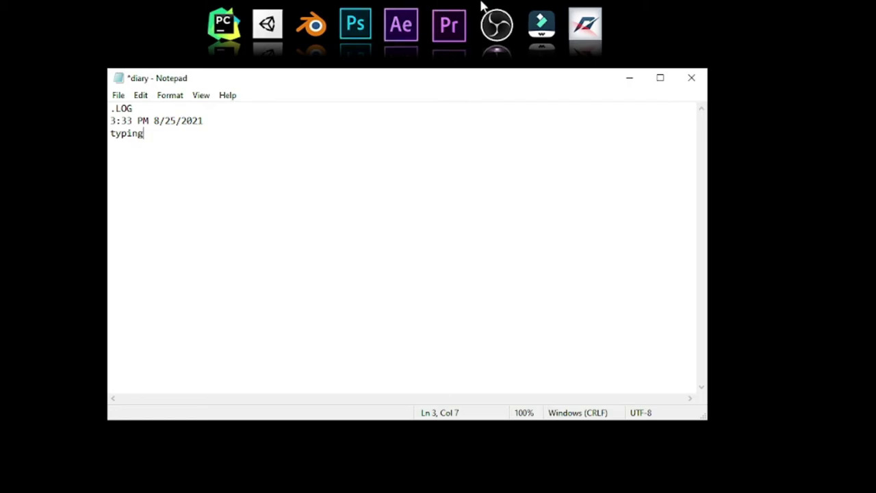
pyautogui.click(699, 83)
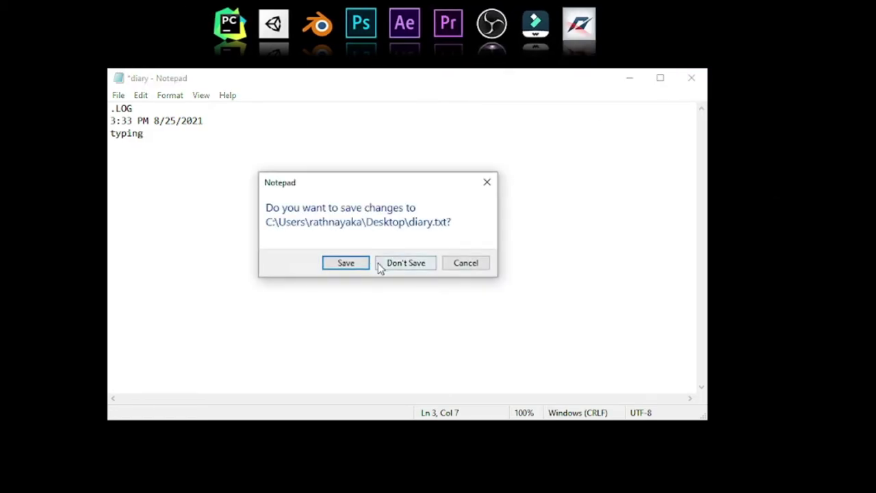
pyautogui.click(353, 263)
# Add a 'sleep' entry to the diary, save it, and reopen the log
pyautogui.doubleClick(240, 266)
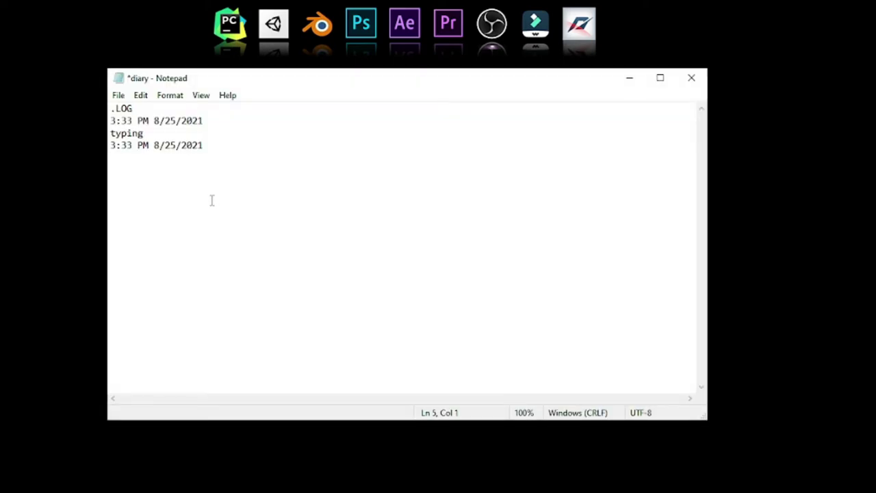
pyautogui.write('sle')
pyautogui.write('ep')
pyautogui.click(691, 77)
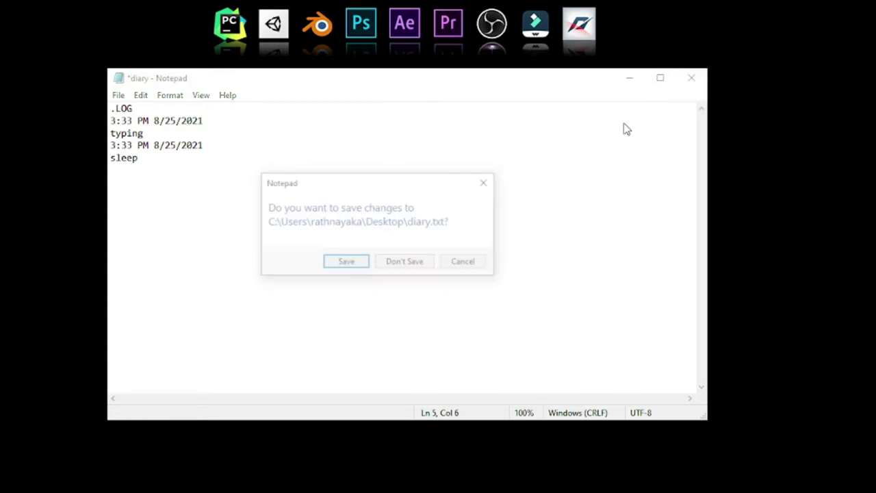
pyautogui.click(336, 262)
pyautogui.doubleClick(249, 259)
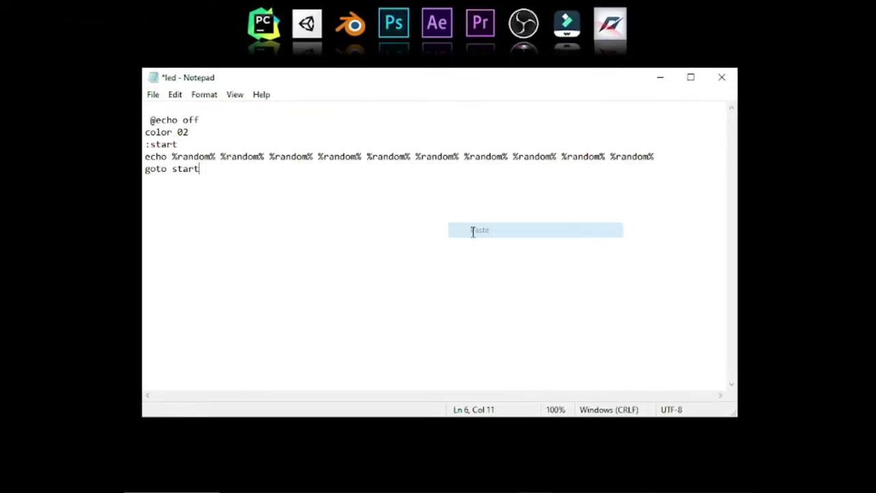
# Save the led batch script to the Desktop under the new name MAD.bat
pyautogui.click(153, 95)
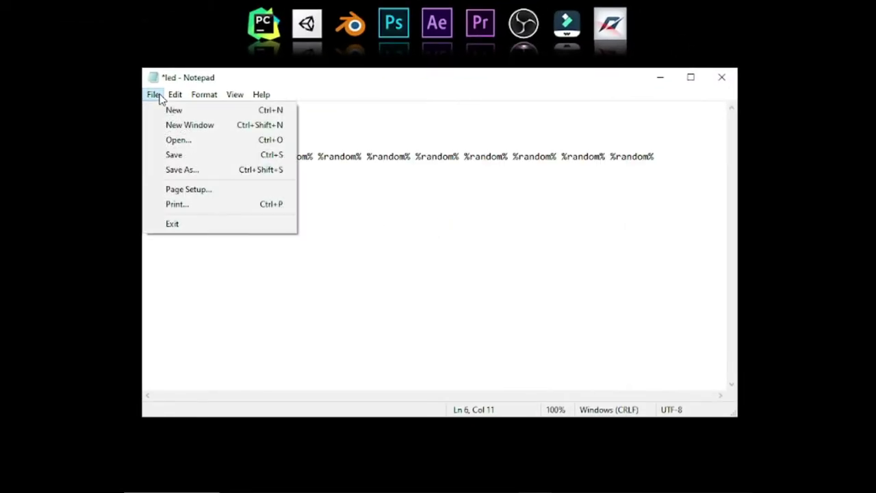
pyautogui.click(182, 171)
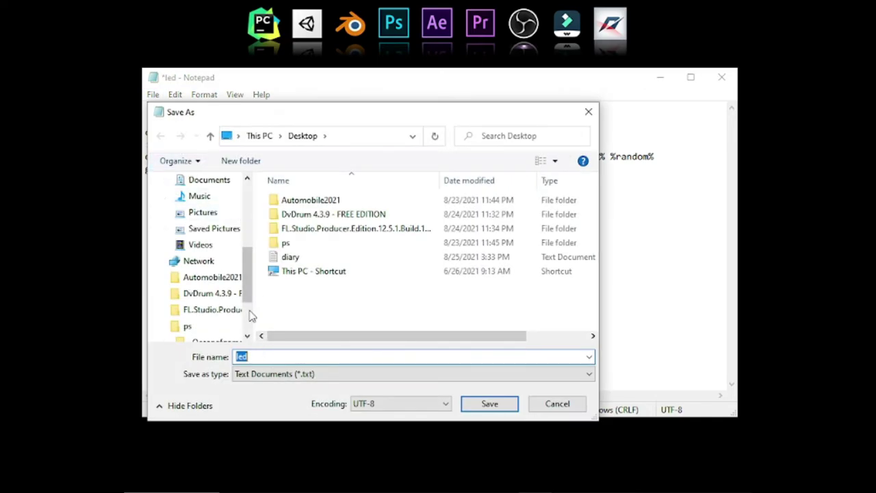
pyautogui.press('BackSpace')
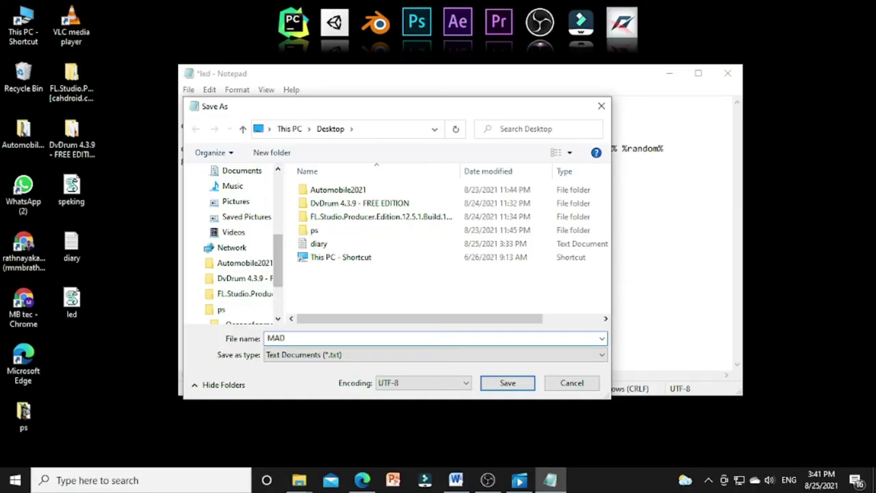
pyautogui.press('BackSpace')
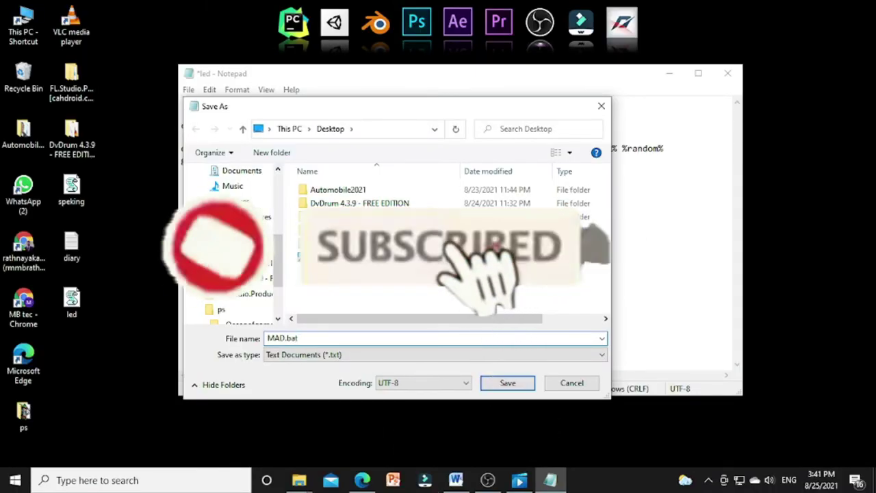
pyautogui.click(507, 383)
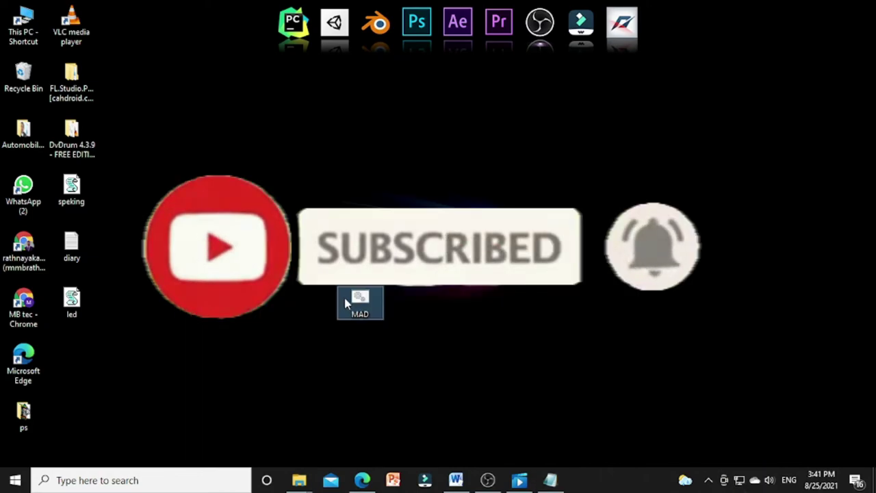
# Run MAD.bat, maximize and restore its green number window, then minimize it
pyautogui.doubleClick(345, 301)
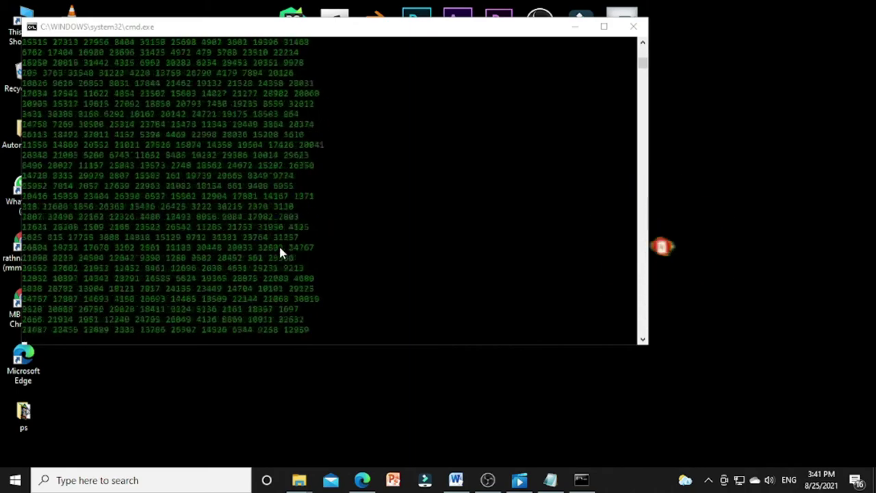
pyautogui.click(608, 29)
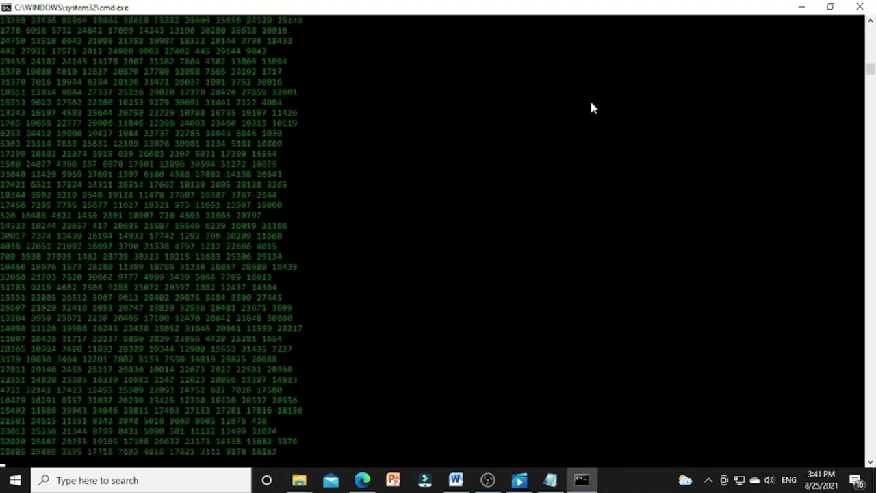
pyautogui.click(830, 7)
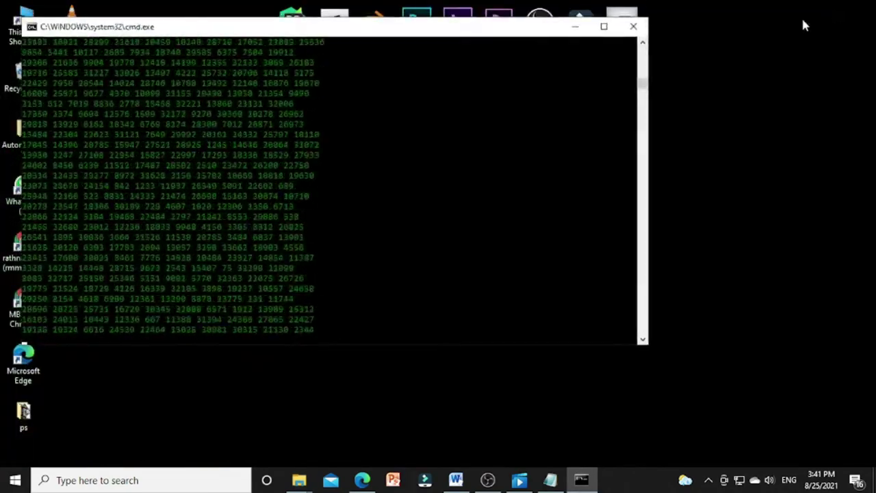
pyautogui.click(575, 27)
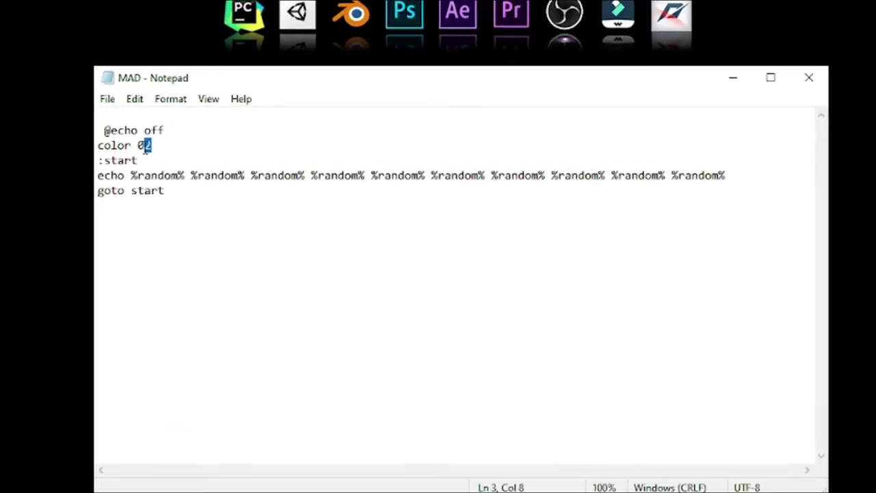
# Change the color code 02 to 03, replace the existing MAD.bat, and close Notepad
pyautogui.moveTo(152, 151); pyautogui.dragTo(143, 151)
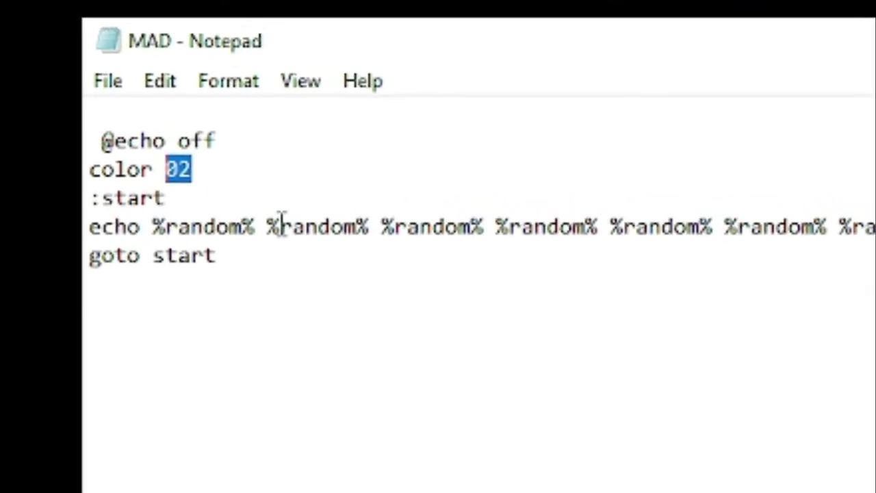
pyautogui.press('BackSpace')
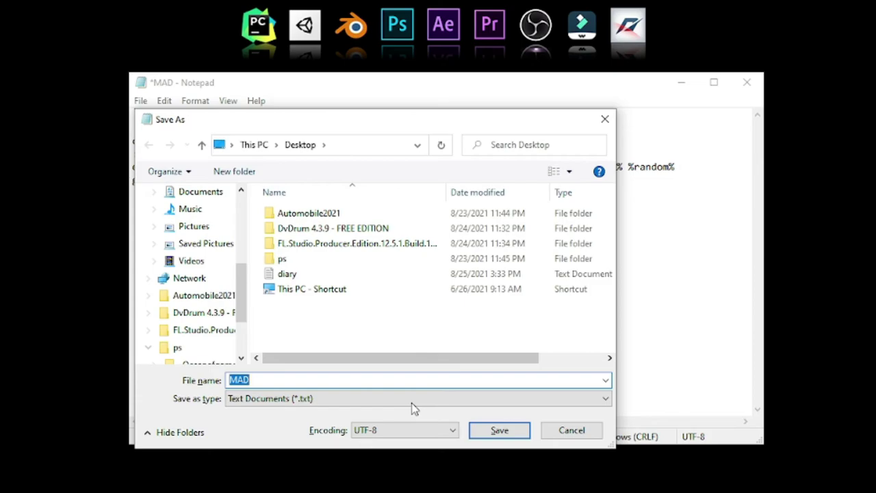
pyautogui.click(356, 380)
pyautogui.write('.baT')
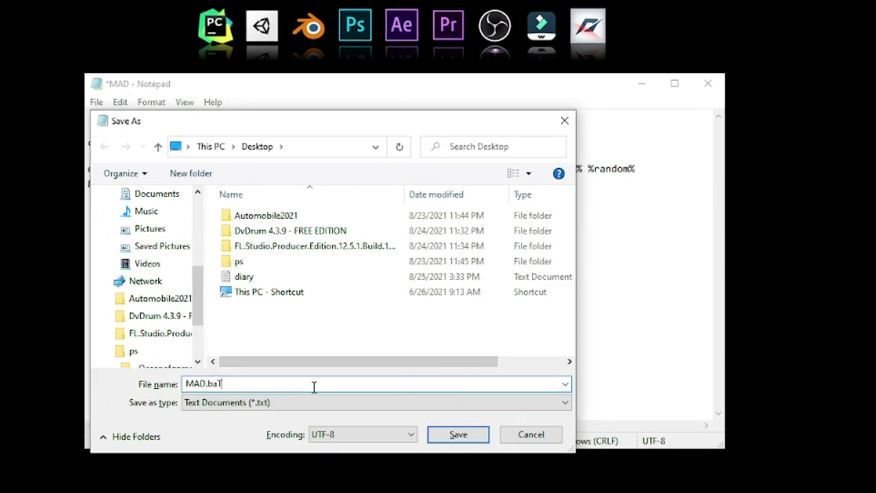
pyautogui.press('BackSpace')
pyautogui.write('t')
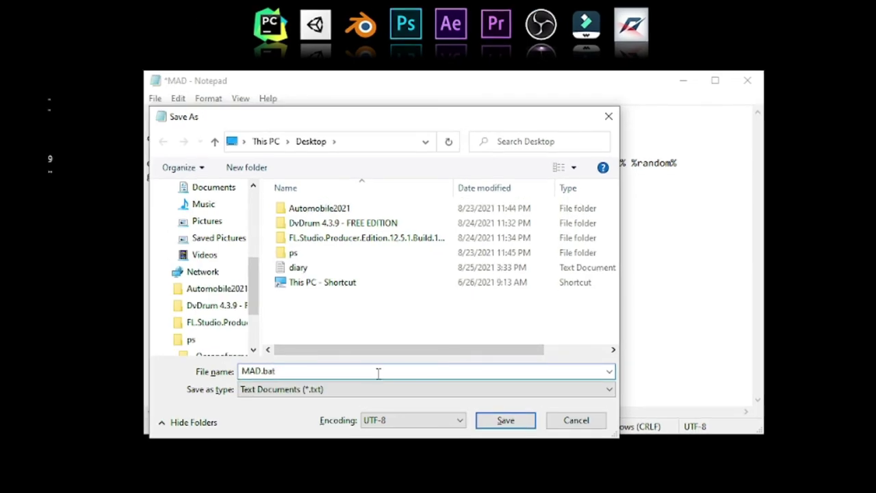
pyautogui.press('Return')
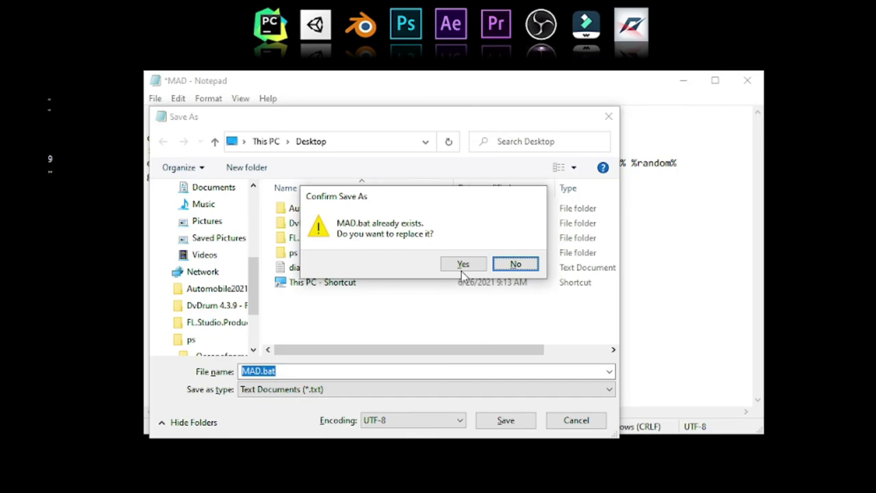
pyautogui.click(462, 267)
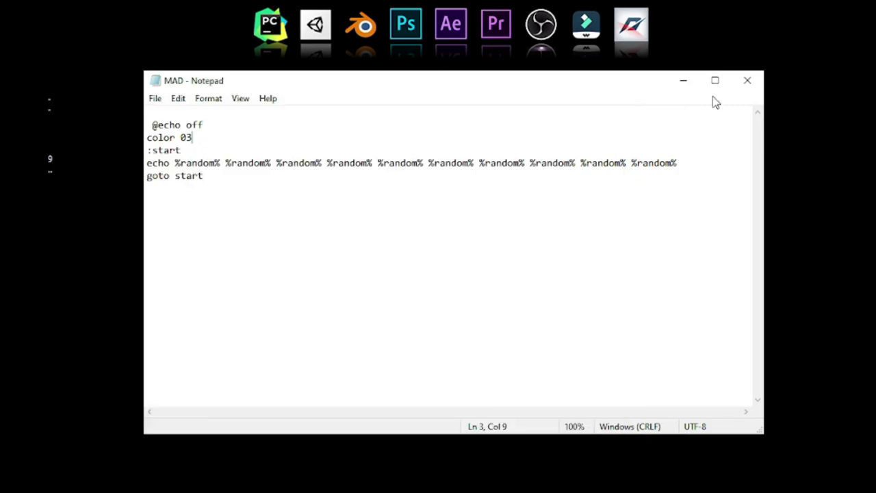
pyautogui.click(748, 82)
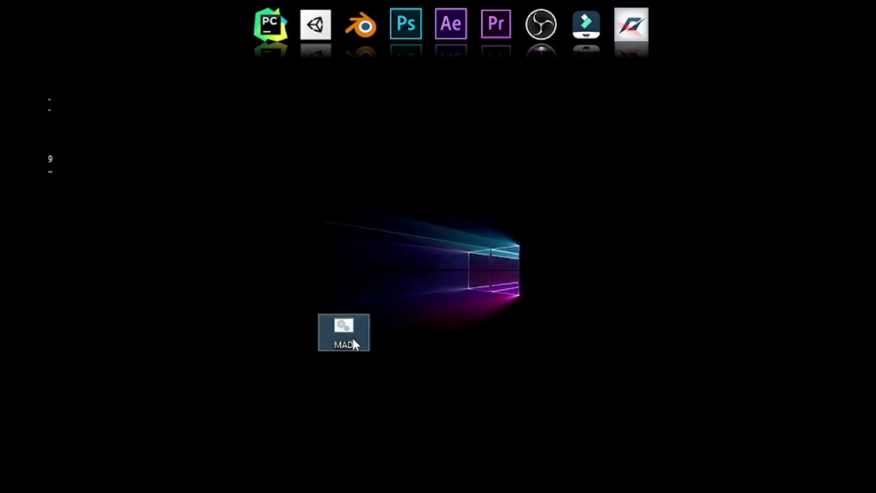
# Run the updated MAD.bat and maximize its cyan number window
pyautogui.doubleClick(354, 344)
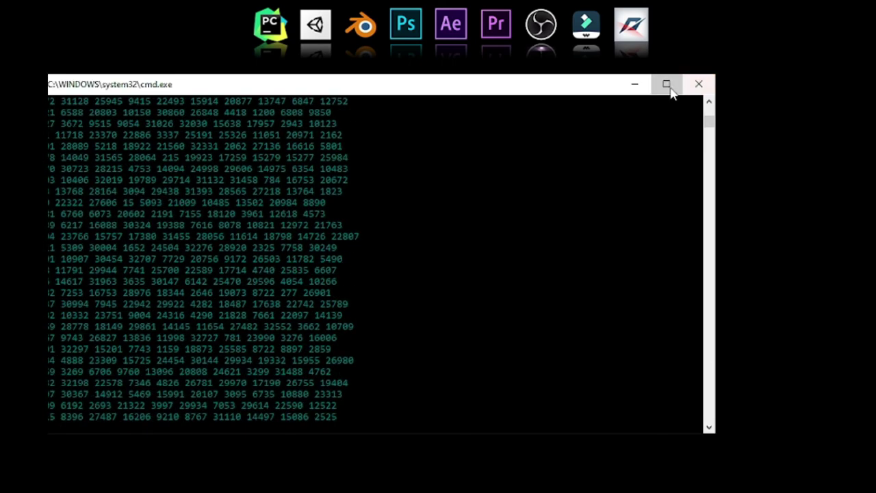
pyautogui.click(666, 85)
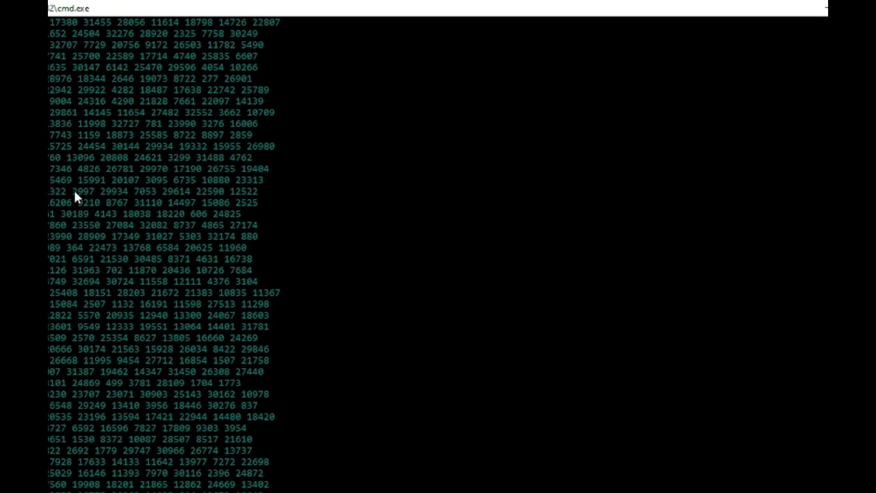